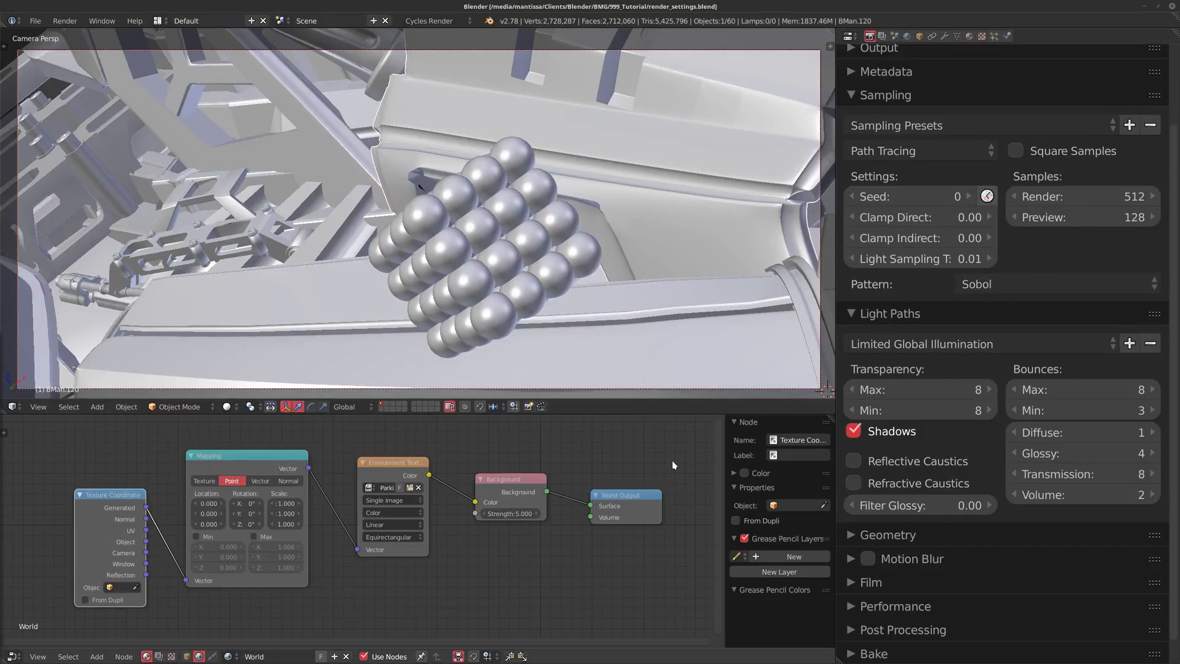
# Examine the existing 512-sample render result, and return to the scene layout
pyautogui.press('F11')
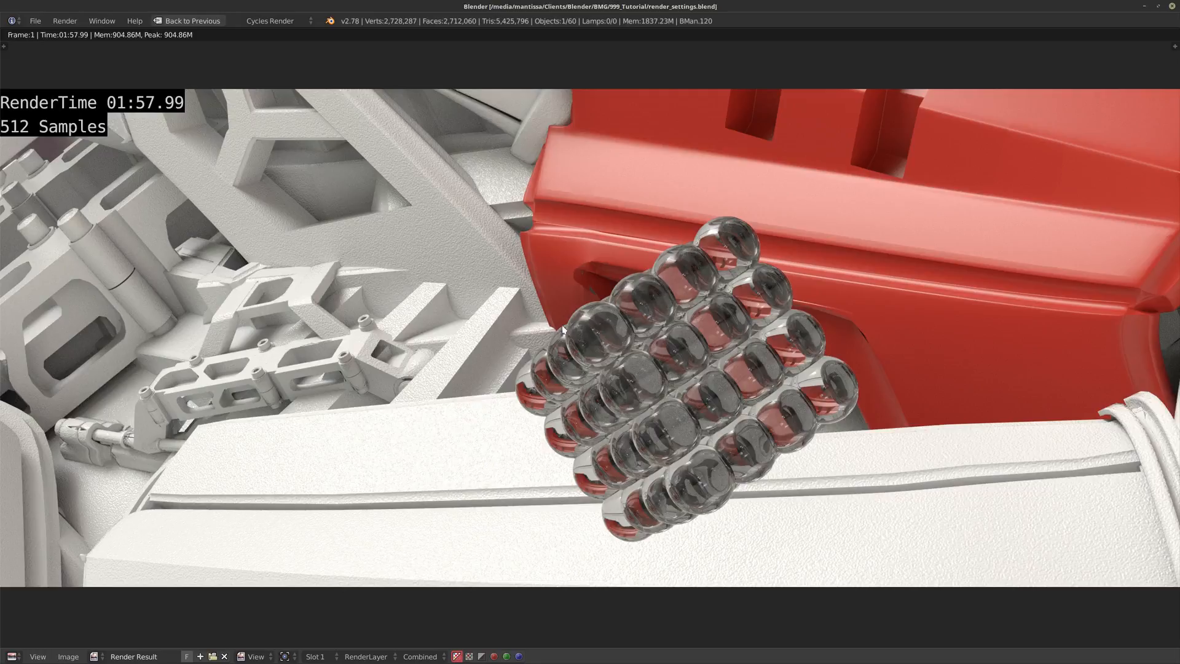
pyautogui.click(190, 21)
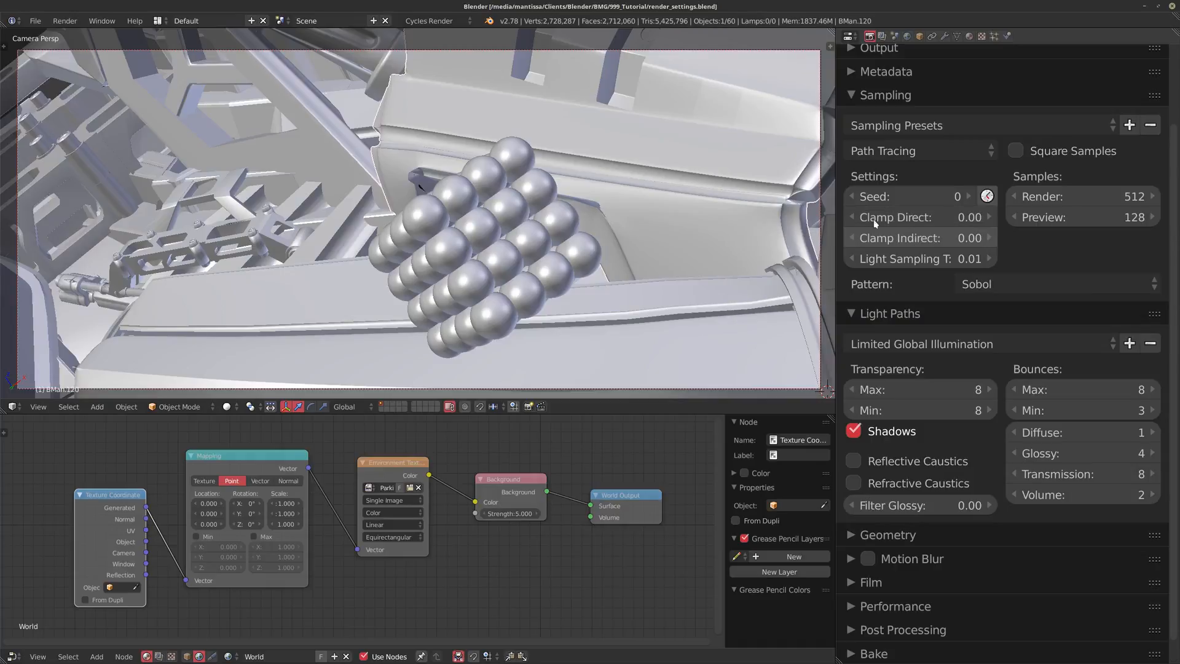
# Set both Clamp Direct and Clamp Indirect to 1 in the sampling settings
pyautogui.click(924, 217)
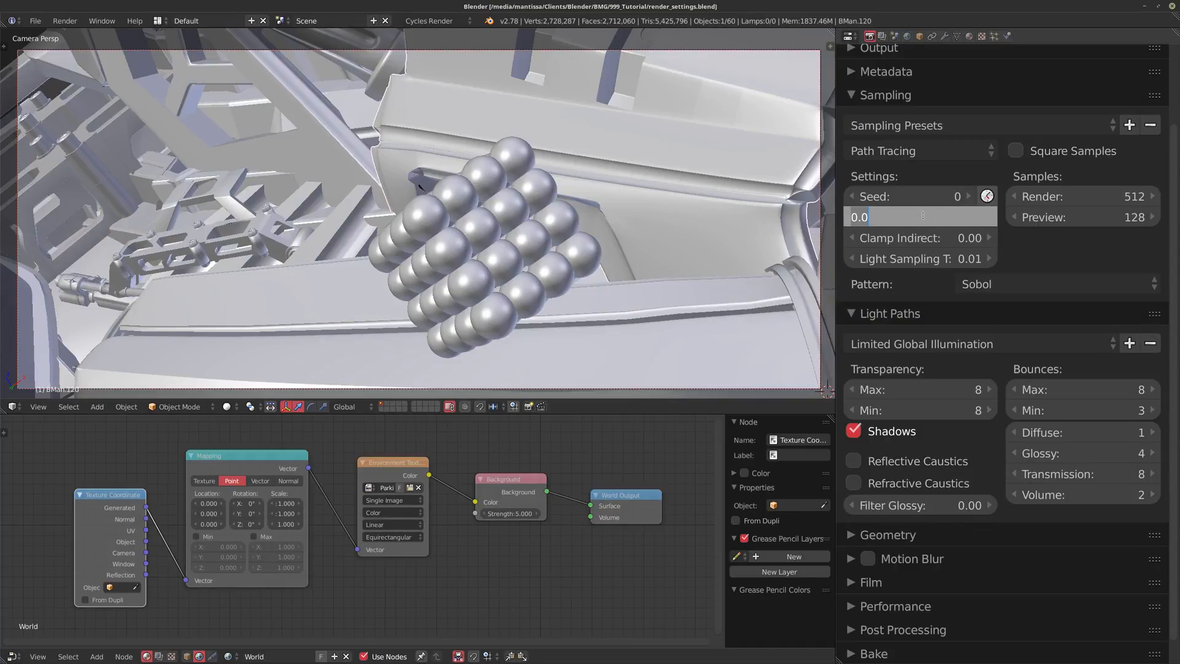
pyautogui.write('1')
pyautogui.press('Tab')
pyautogui.write('1')
pyautogui.press('Return')
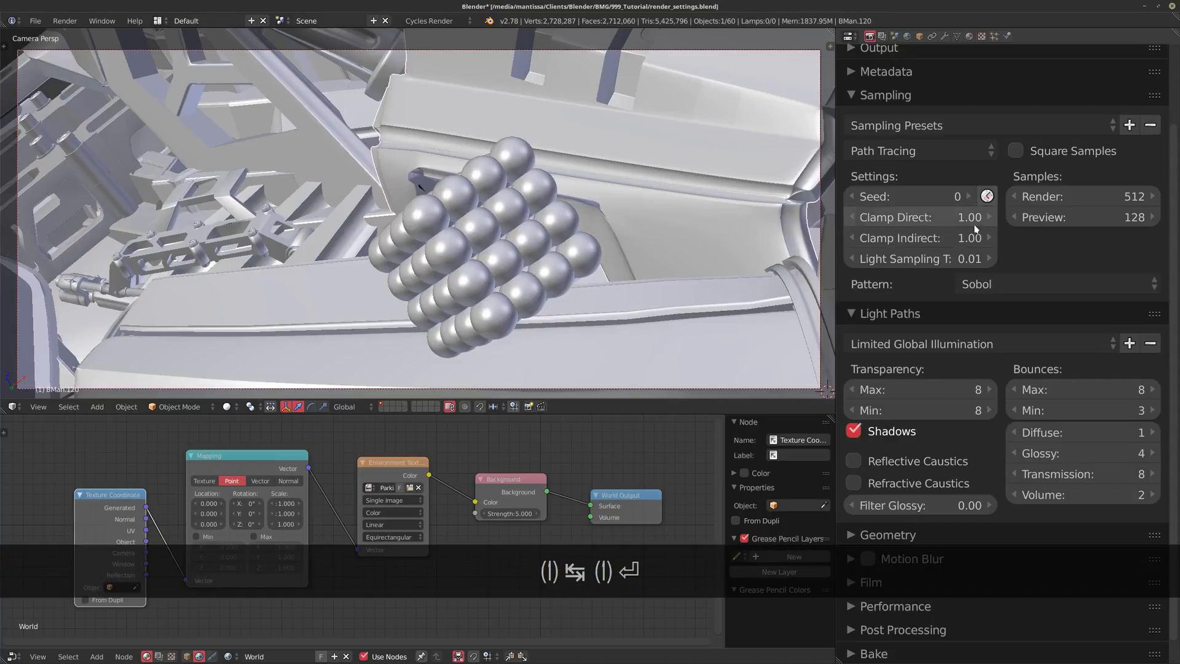
# Change the sampling pattern to Correlated Multi-Jitter
pyautogui.click(1013, 286)
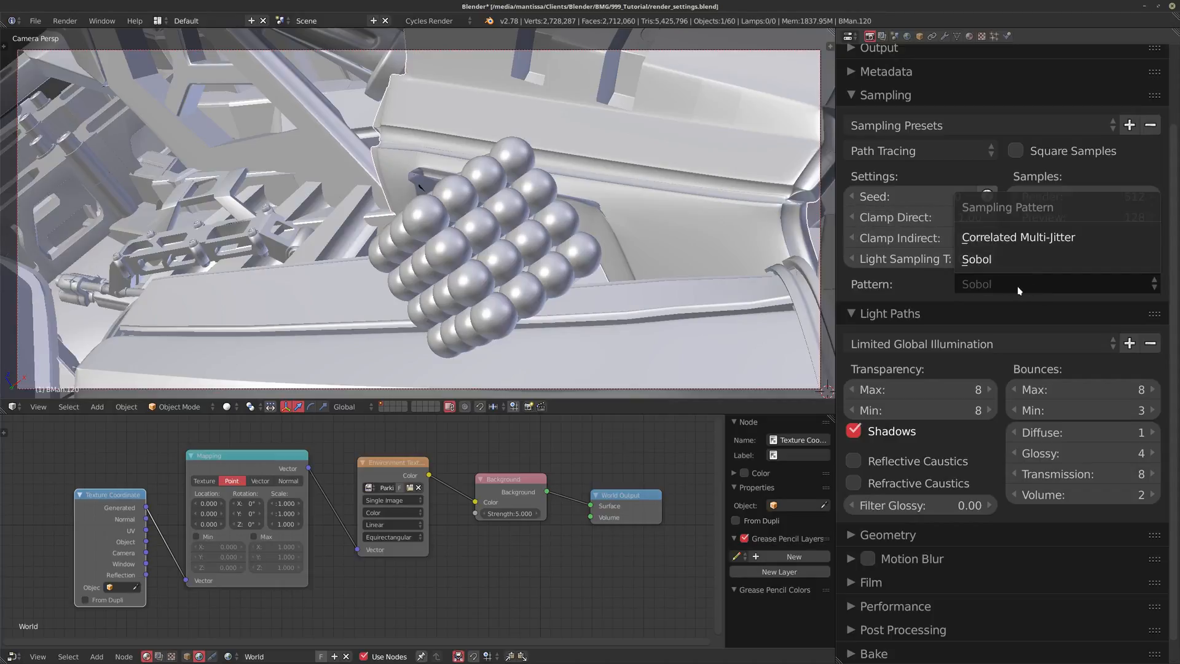
pyautogui.click(1014, 237)
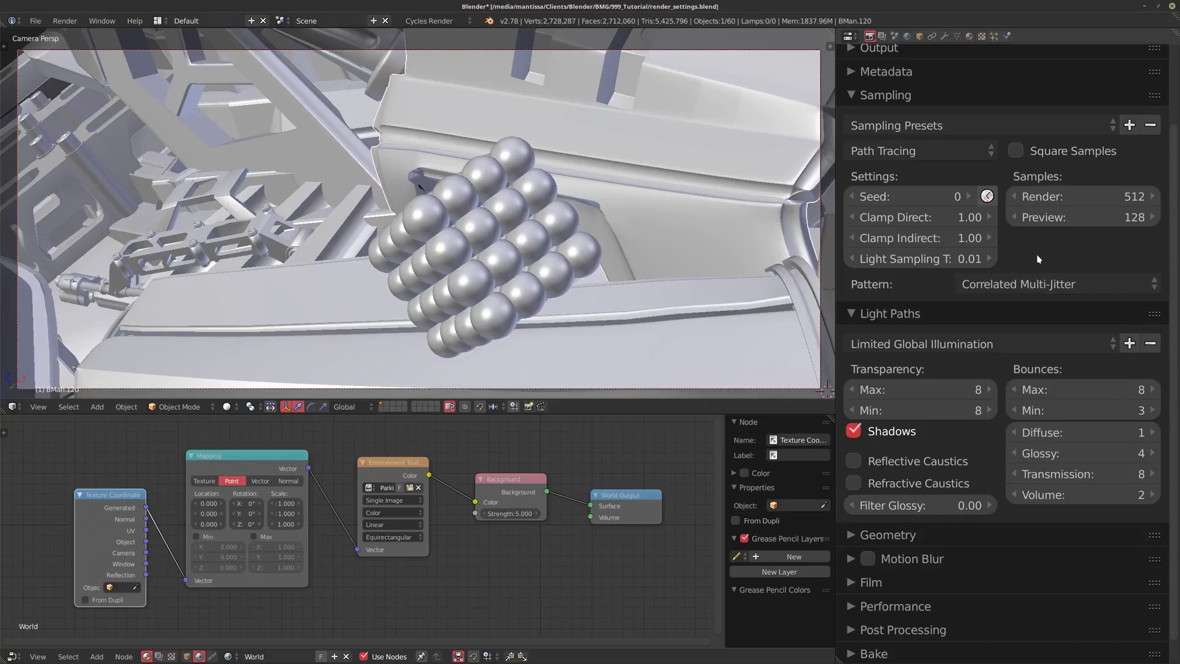
pyautogui.click(1018, 286)
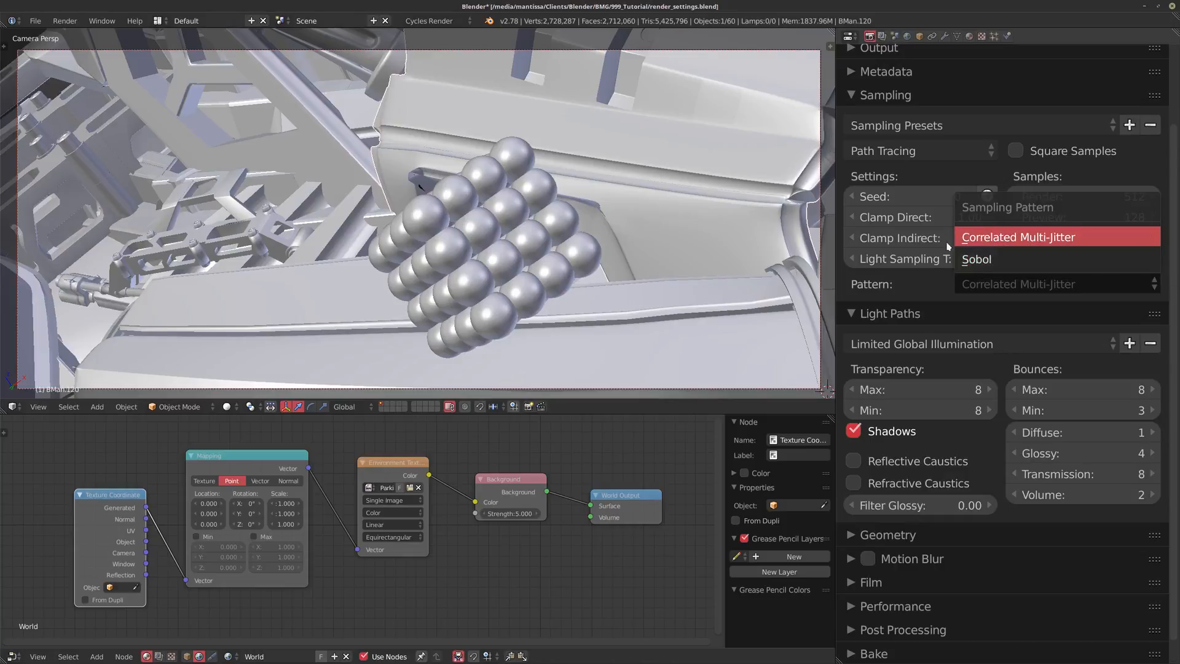
pyautogui.click(1008, 282)
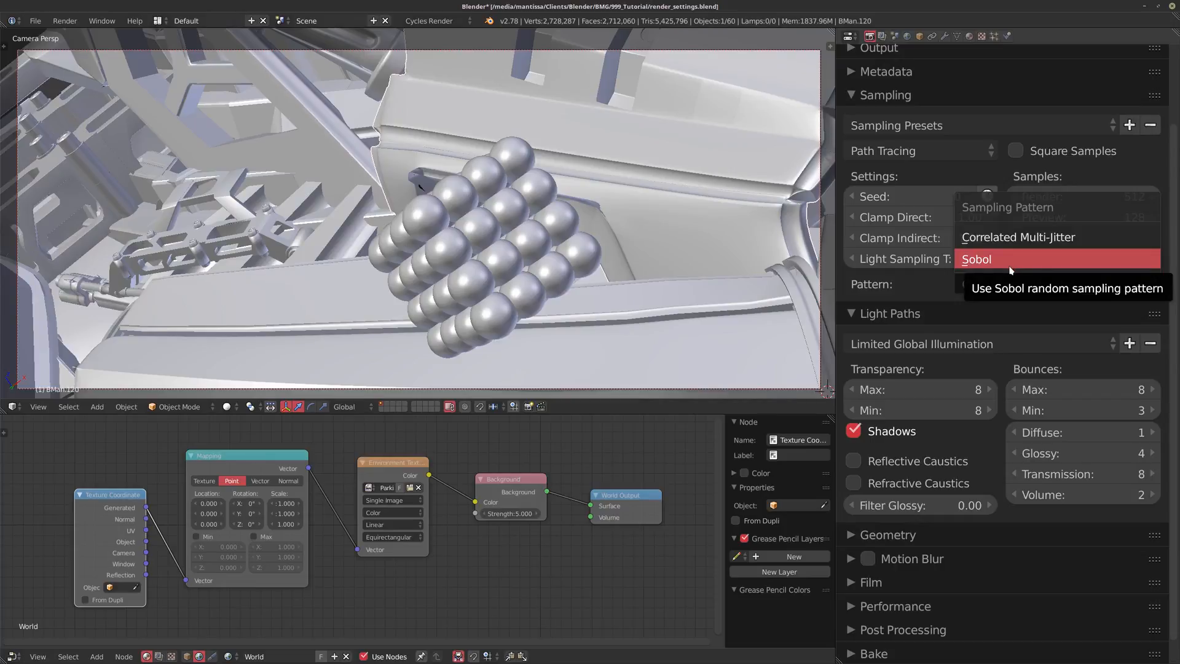
pyautogui.click(1037, 240)
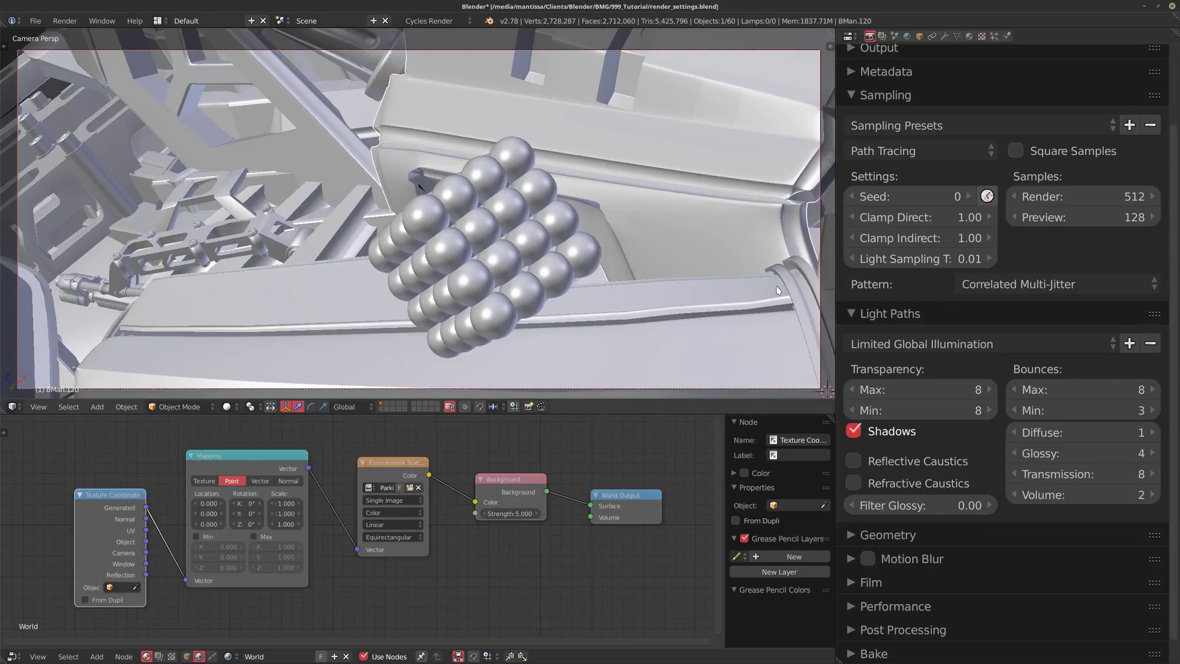
# Compare the over-clamped render in slot 2 with the unclamped render in slot 1, and return to the scene
pyautogui.press('F11')
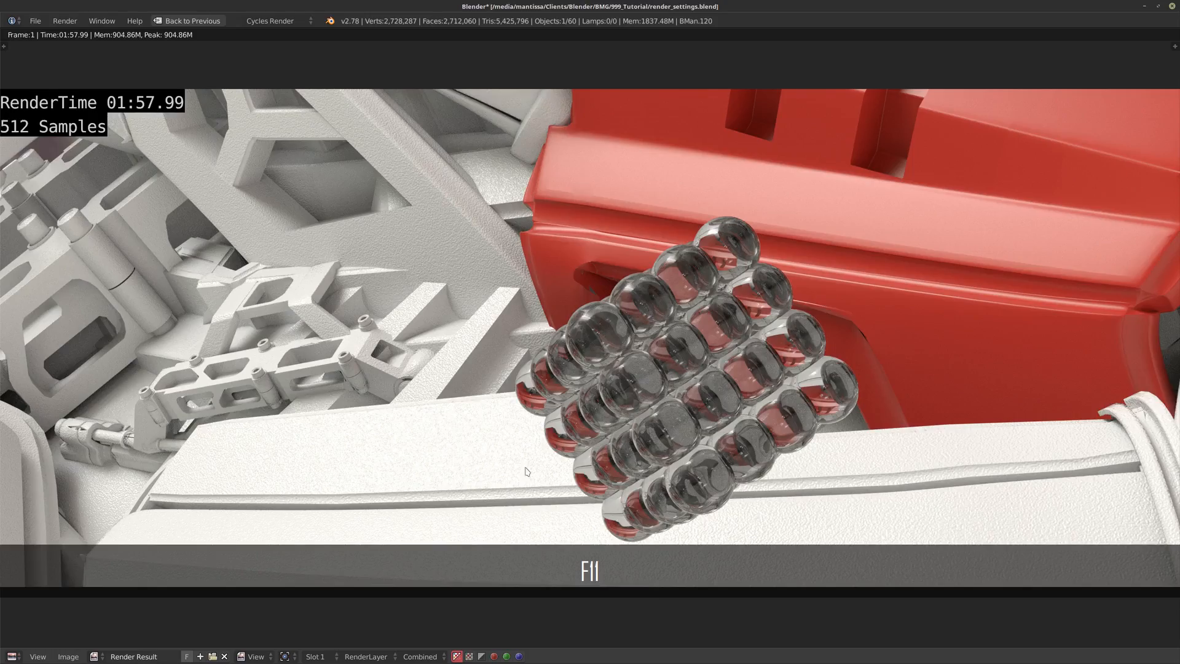
pyautogui.click(317, 656)
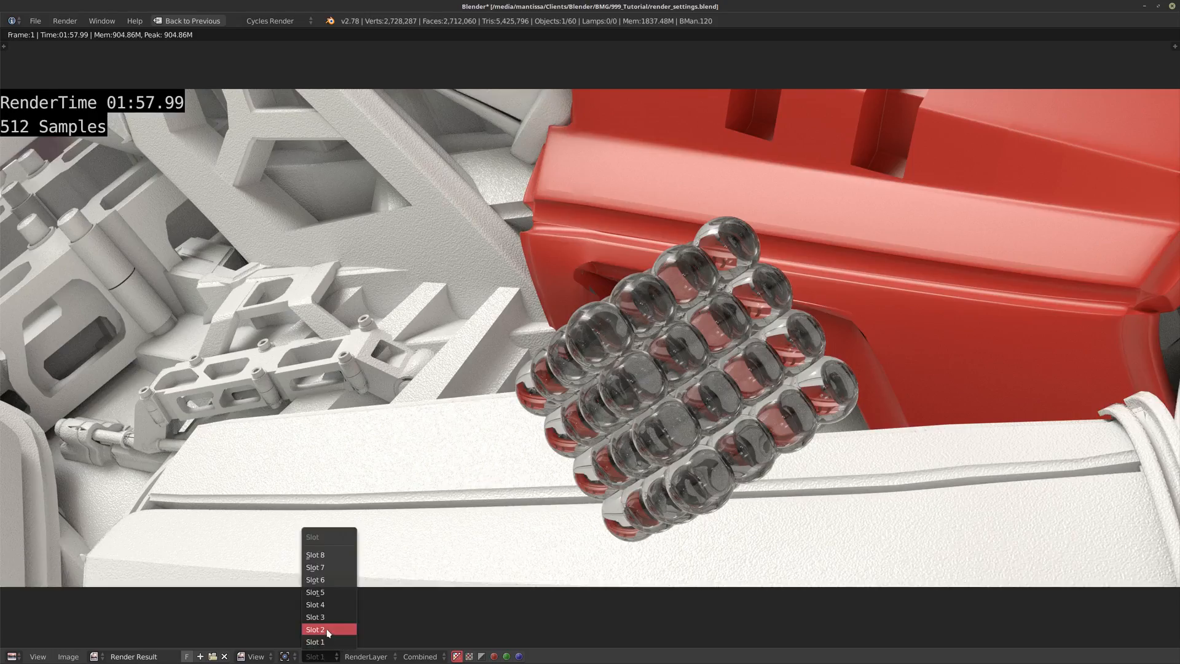
pyautogui.click(328, 629)
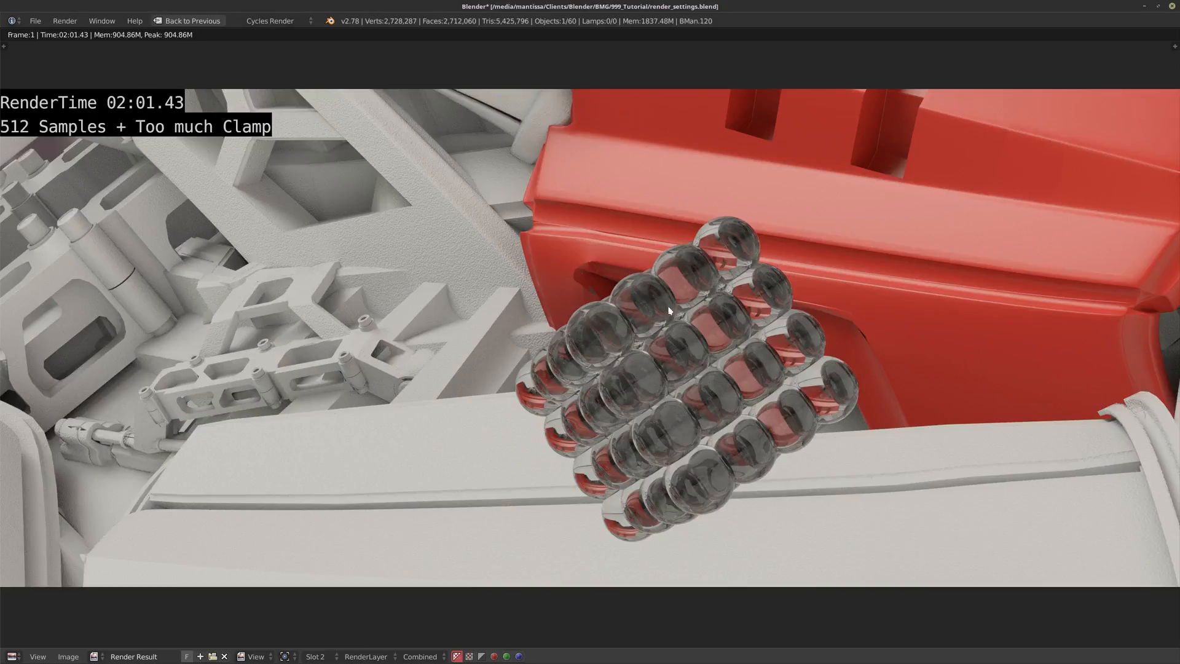
pyautogui.keyDown('ctrl'); pyautogui.scroll(1, 326, 658); pyautogui.keyUp('ctrl')
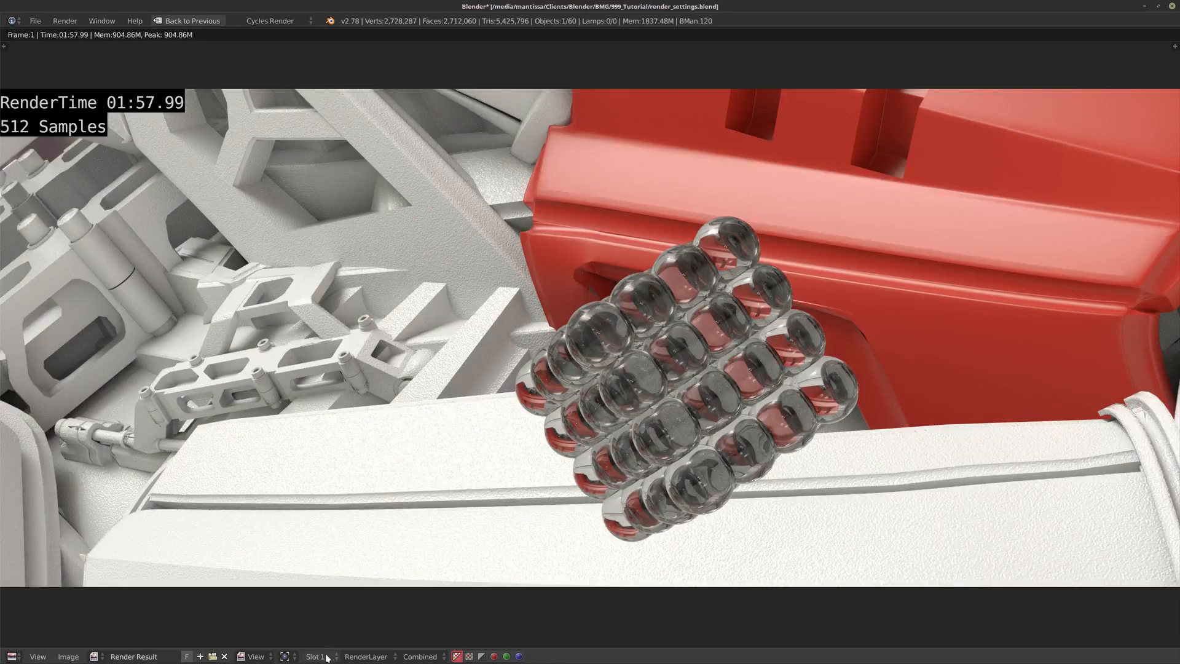
pyautogui.keyDown('ctrl'); pyautogui.scroll(-1, 327, 657); pyautogui.keyUp('ctrl')
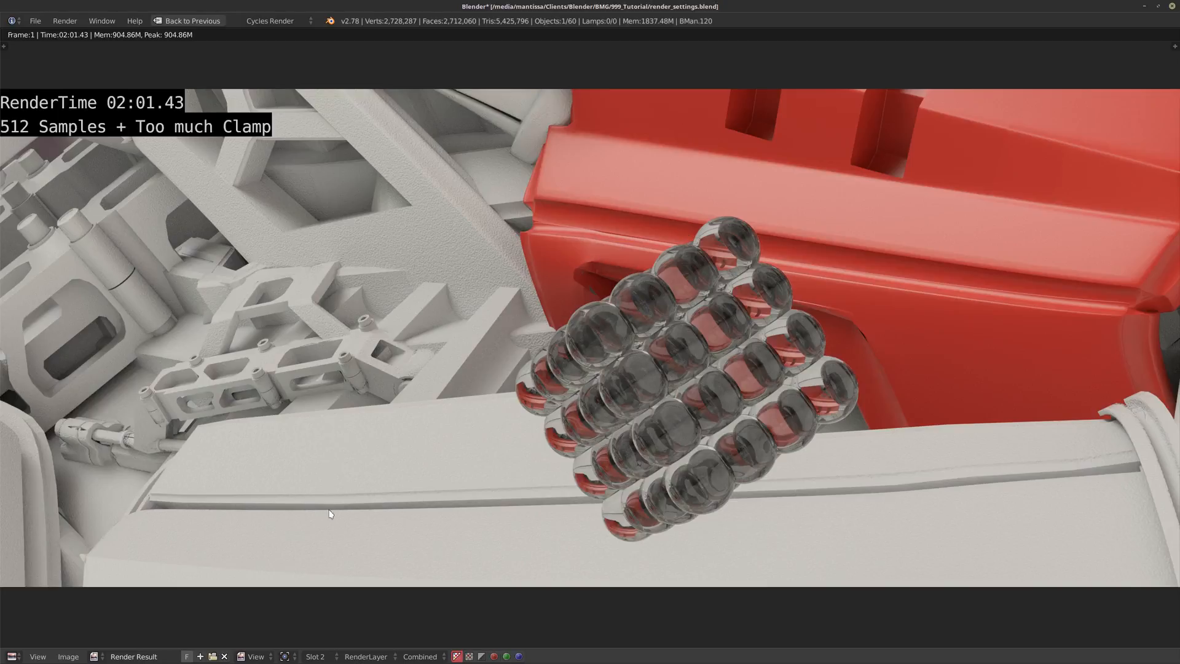
pyautogui.press('Escape')
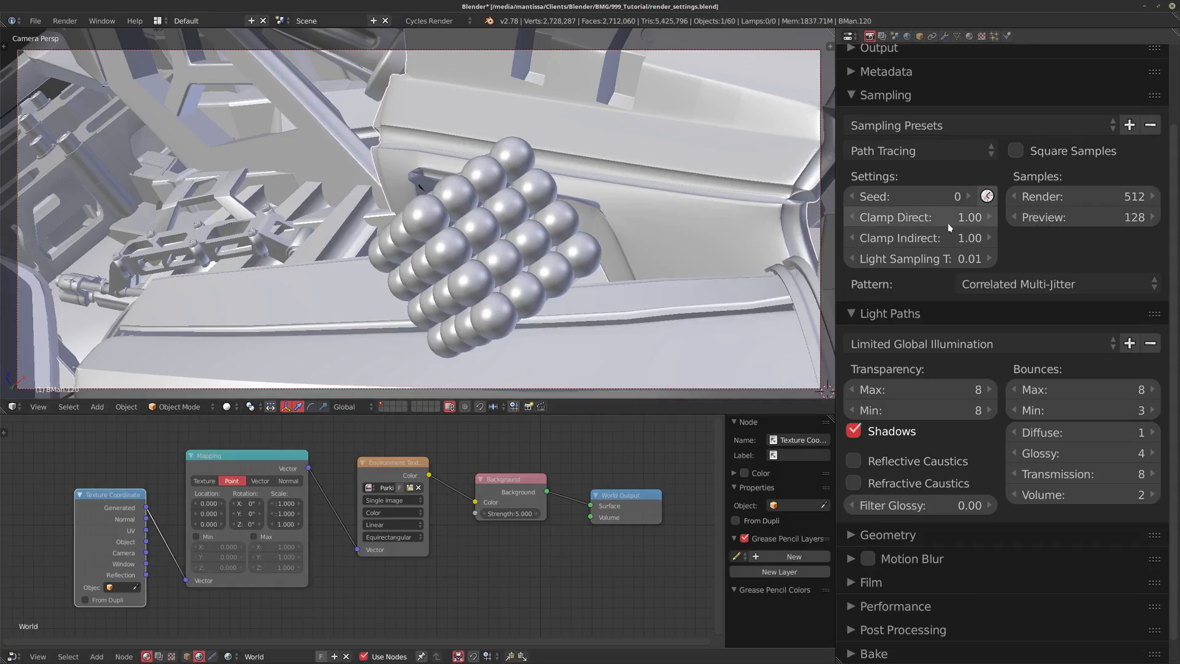
# Set Clamp Direct to 10 and Clamp Indirect to 7
pyautogui.click(916, 217)
pyautogui.click(915, 218)
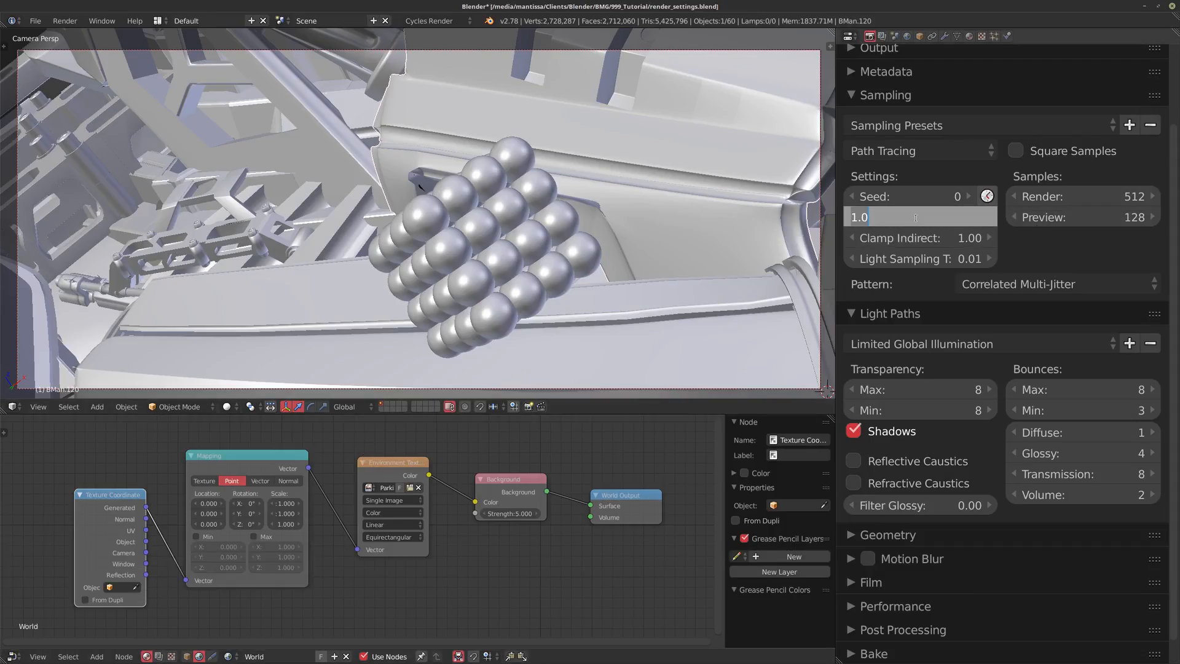
pyautogui.write('10')
pyautogui.press('Tab')
pyautogui.write('7')
pyautogui.press('Return')
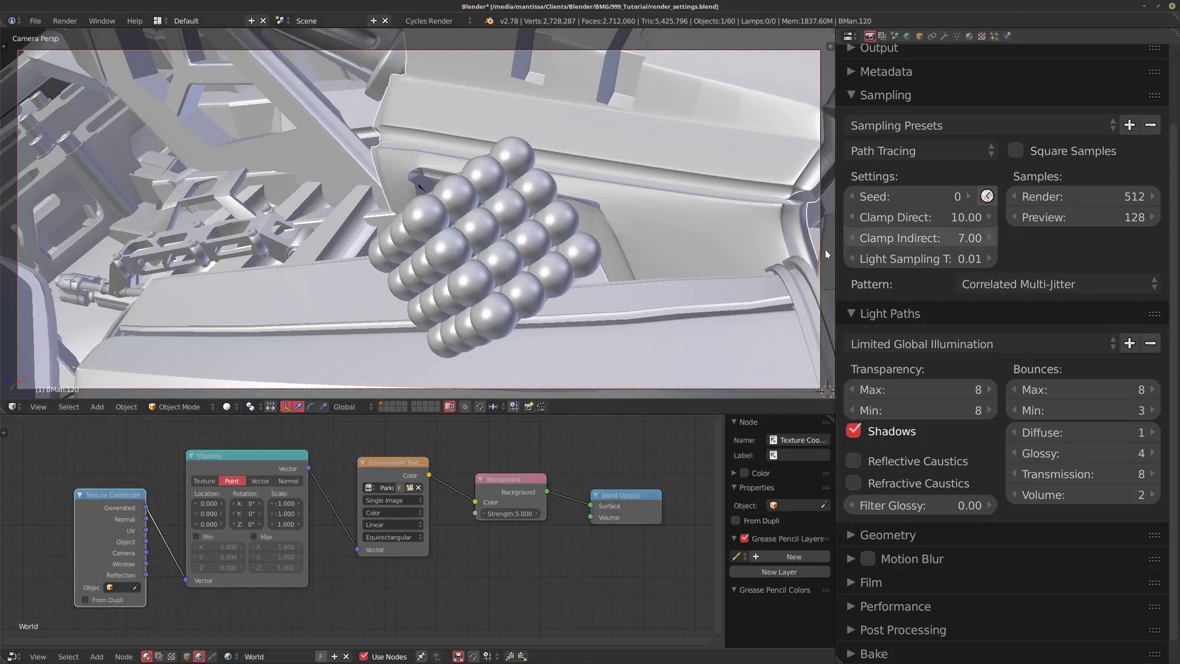
# Compare the clamped render in slot 3 with the unclamped render in slot 1, and return to the scene
pyautogui.press('F11')
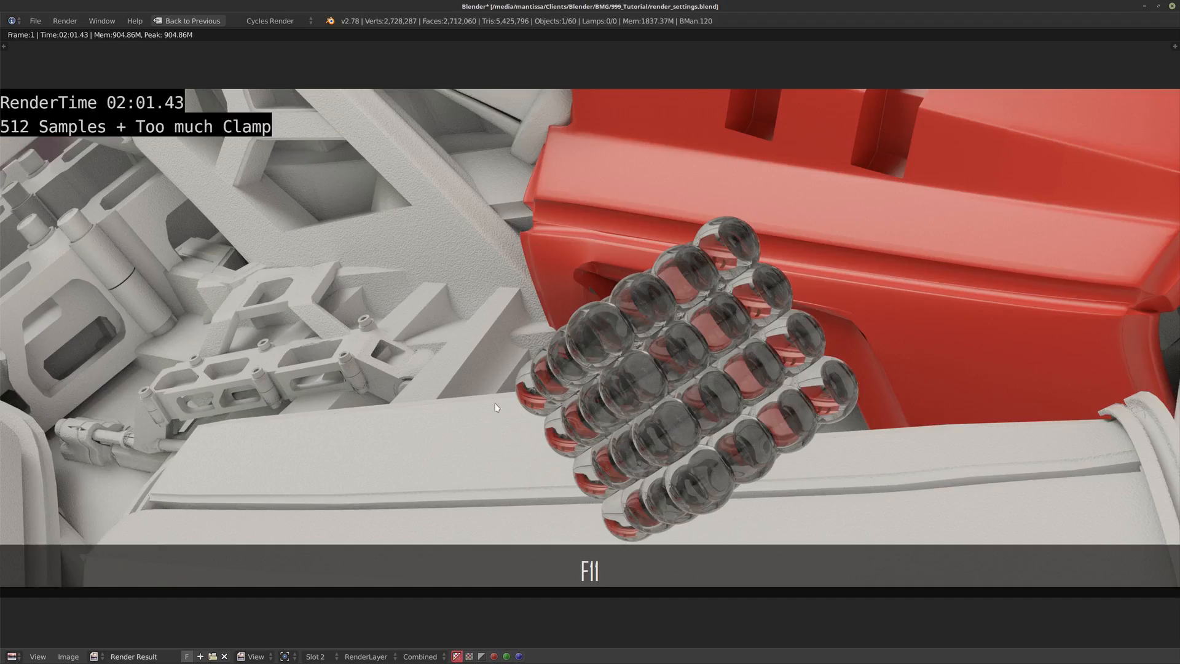
pyautogui.click(332, 657)
pyautogui.click(329, 616)
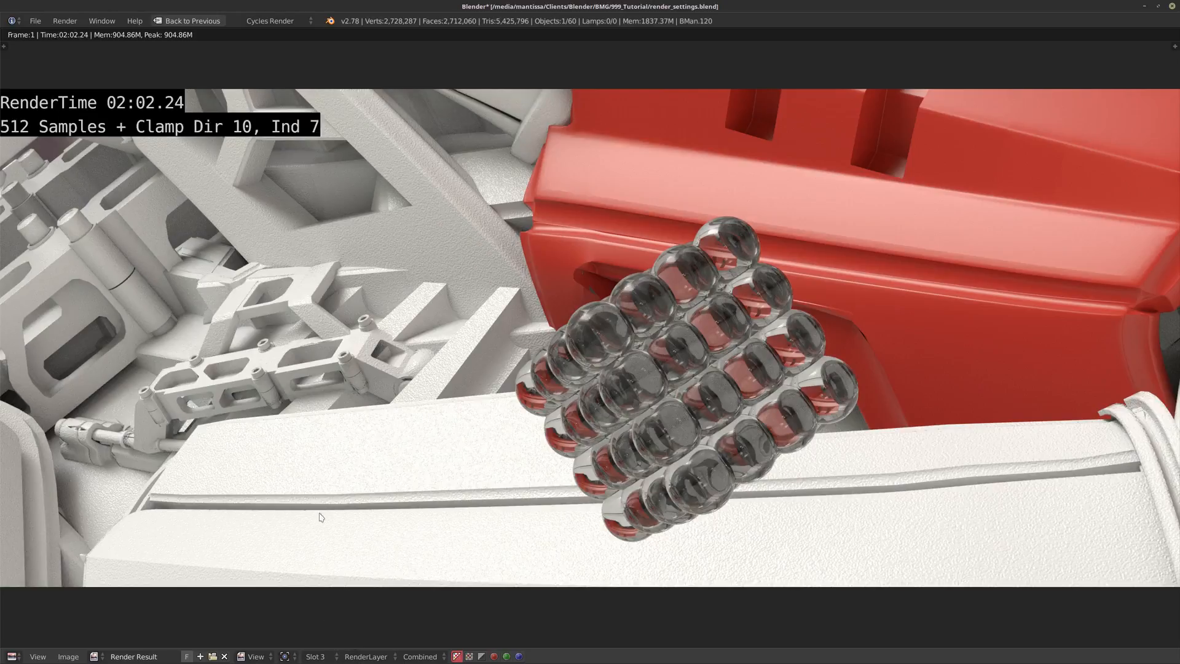
pyautogui.click(326, 657)
pyautogui.click(330, 642)
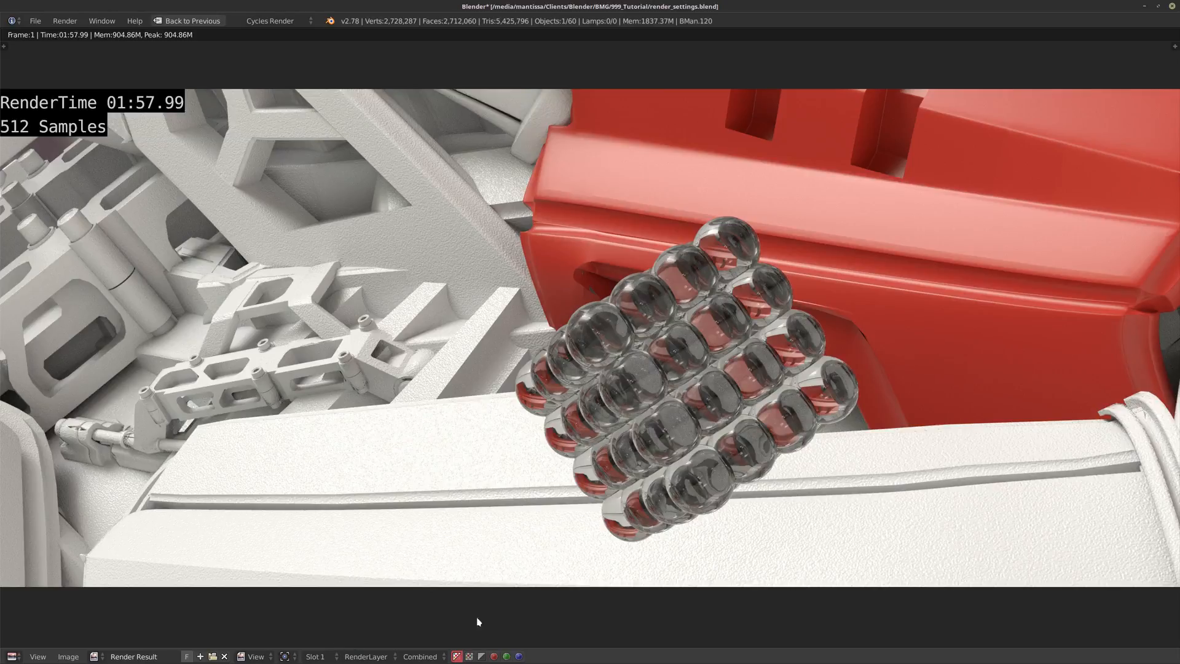
pyautogui.click(322, 656)
pyautogui.click(338, 619)
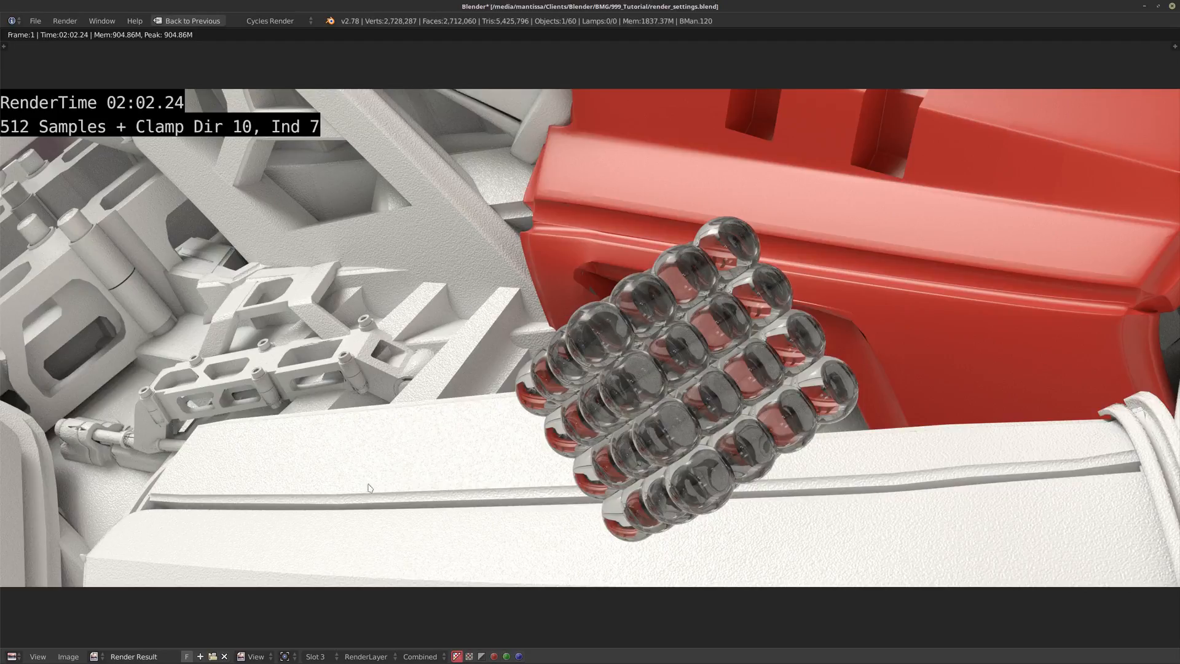
pyautogui.click(189, 21)
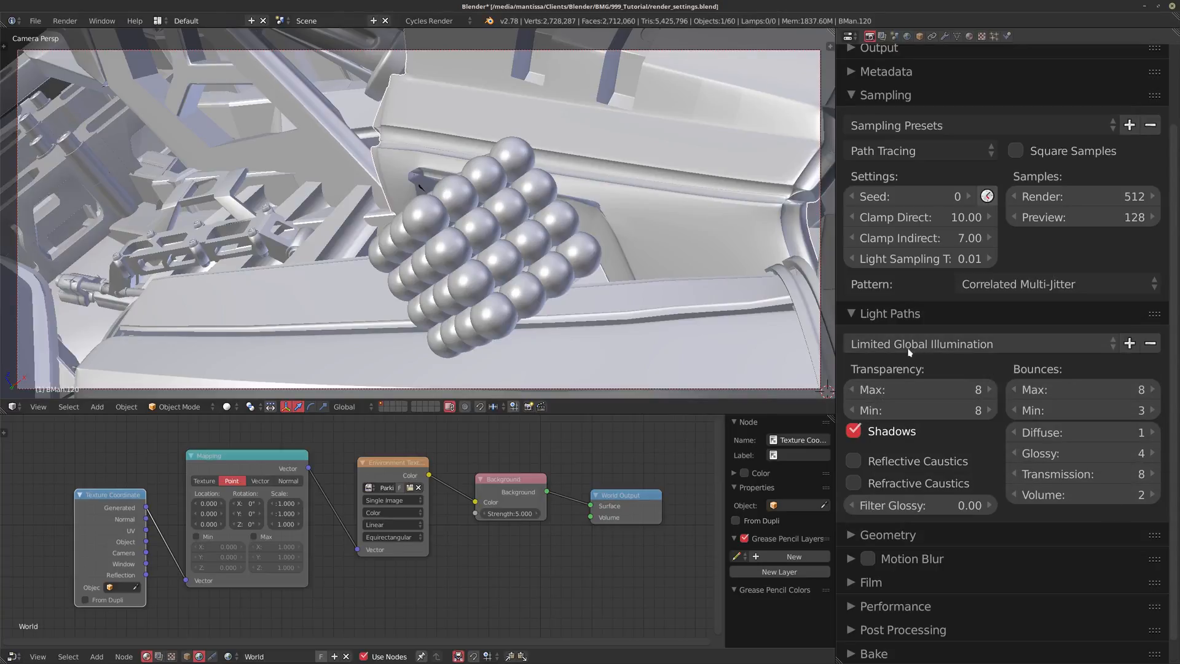
# Apply the Full Global Illumination preset to the light paths
pyautogui.click(890, 344)
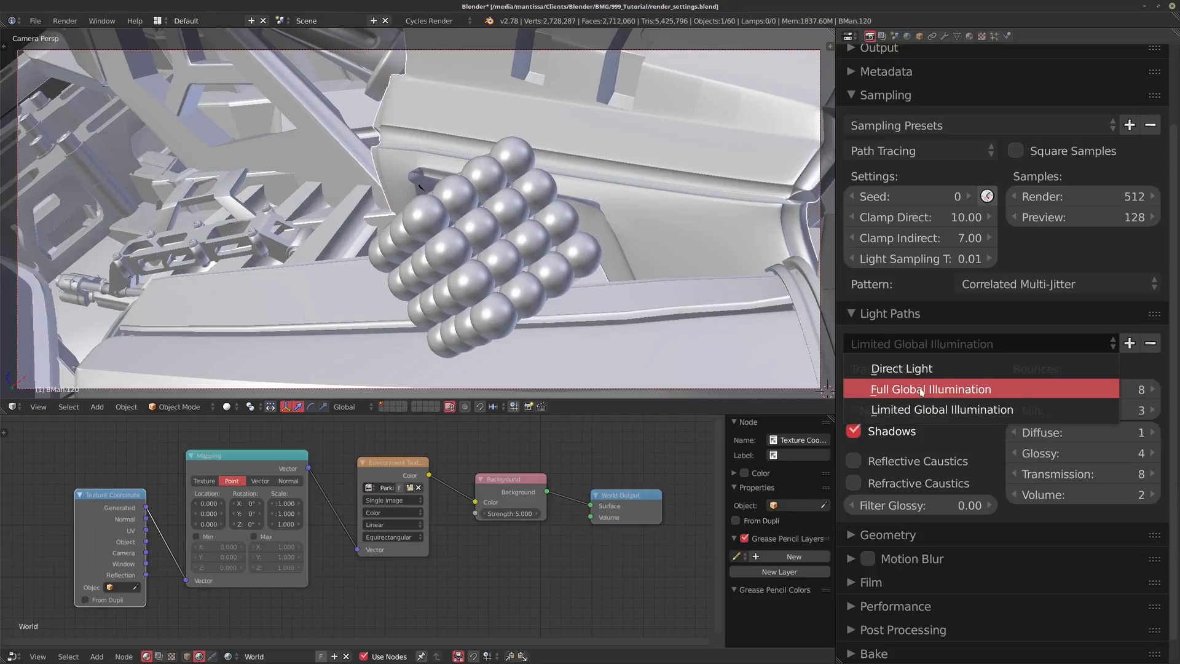
pyautogui.click(946, 389)
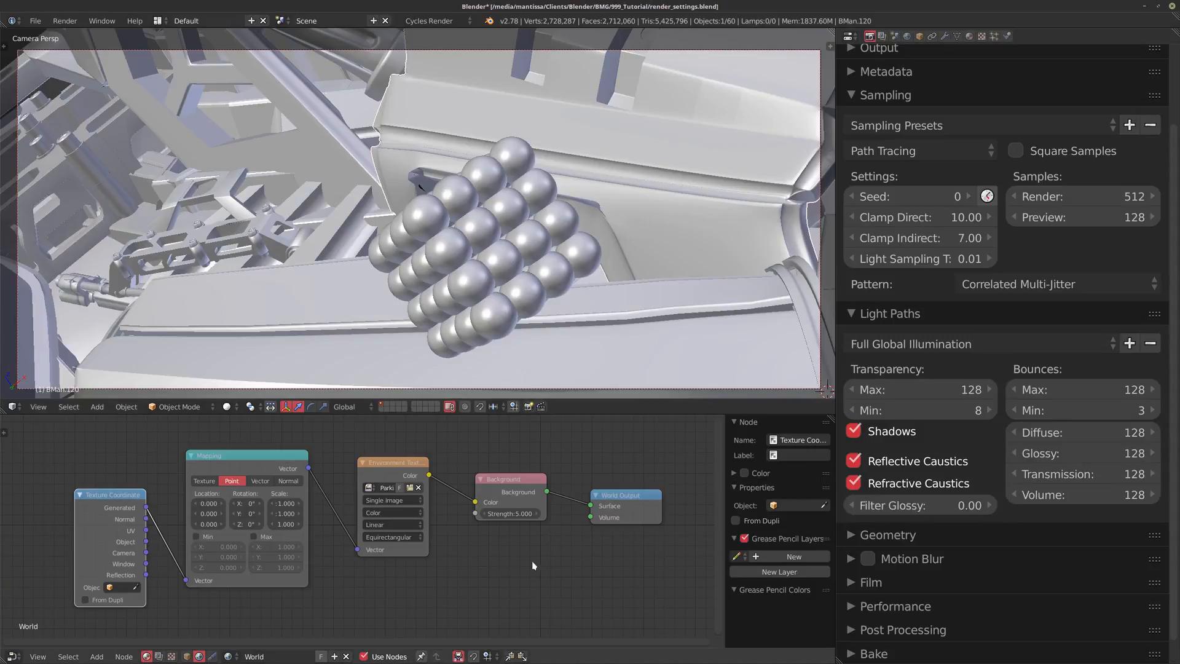
# Compare the full global illumination render in slot 4 with the limited one in slot 3, and return to the scene
pyautogui.press('F11')
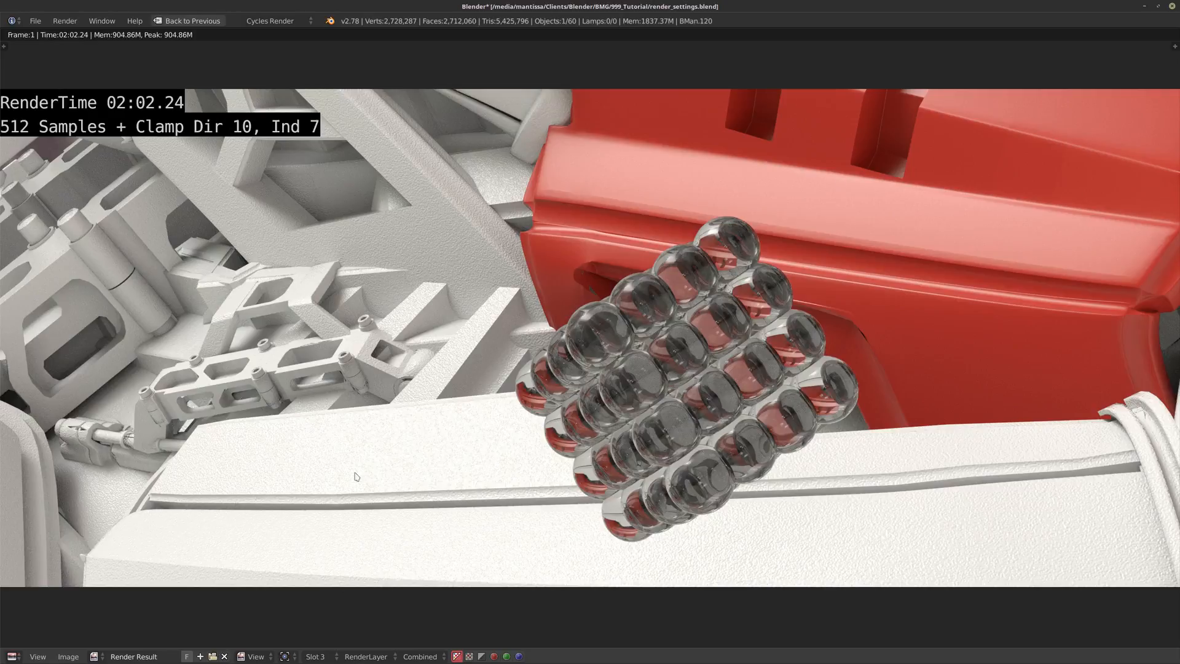
pyautogui.click(315, 656)
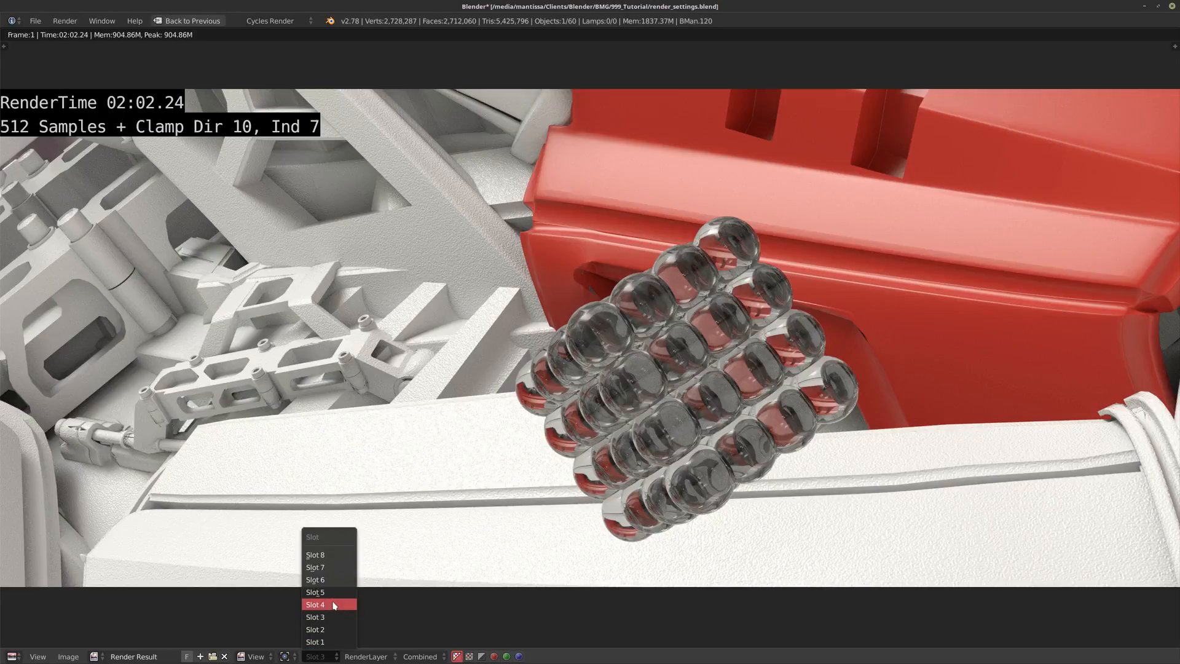
pyautogui.click(335, 605)
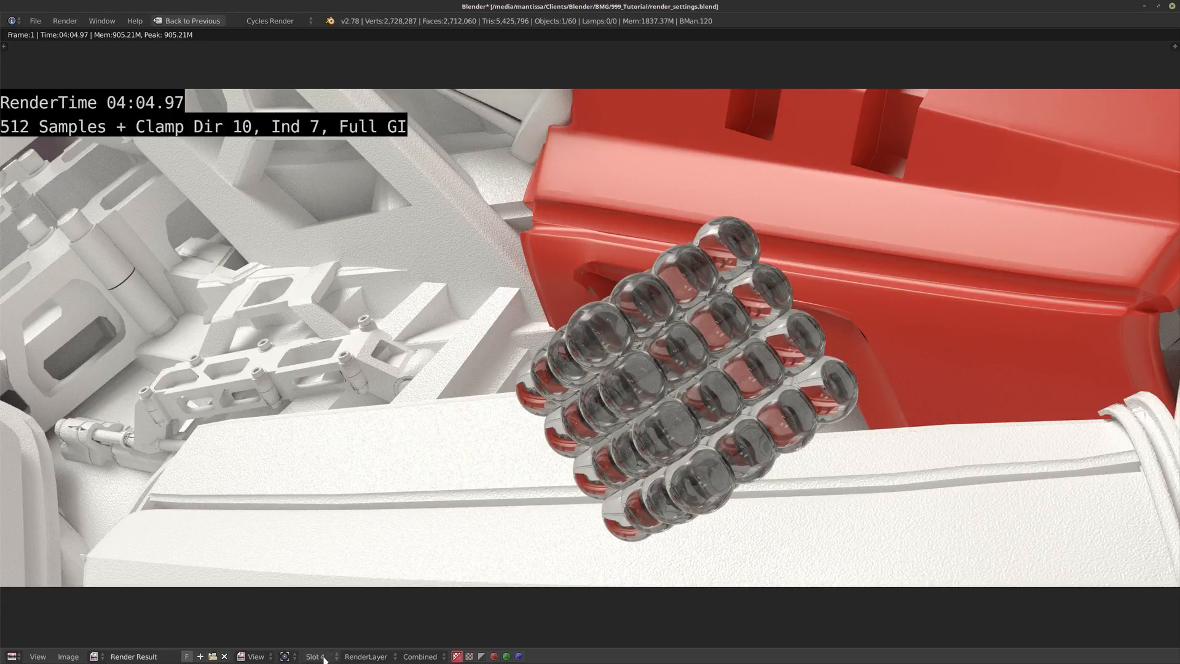
pyautogui.keyDown('ctrl'); pyautogui.scroll(-1, 323, 656); pyautogui.keyUp('ctrl')
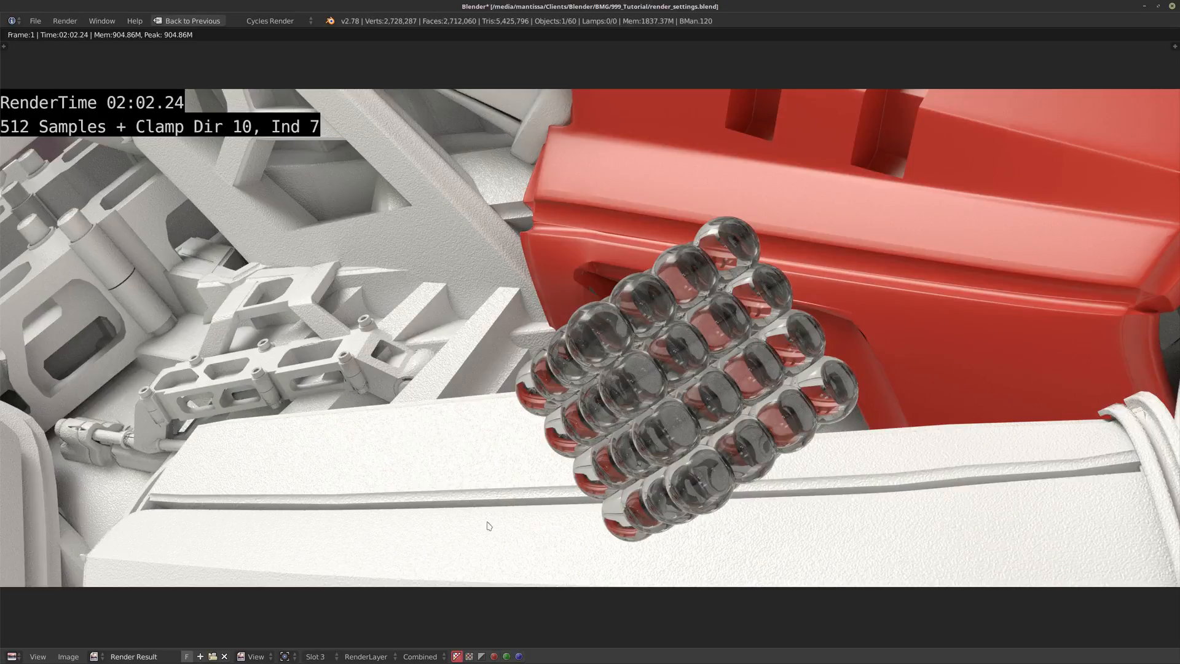
pyautogui.keyDown('ctrl'); pyautogui.scroll(1, 319, 656); pyautogui.keyUp('ctrl')
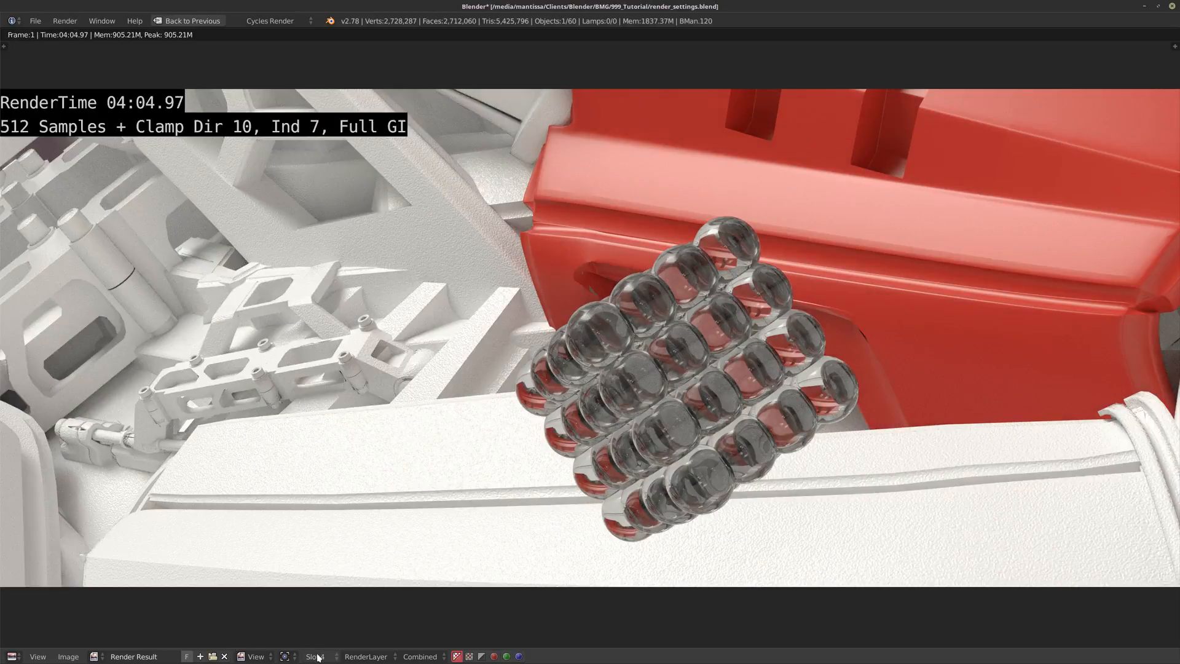
pyautogui.keyDown('ctrl'); pyautogui.scroll(-1, 318, 657); pyautogui.keyUp('ctrl')
pyautogui.keyDown('ctrl'); pyautogui.scroll(1, 318, 656); pyautogui.keyUp('ctrl')
pyautogui.keyDown('ctrl'); pyautogui.scroll(-1, 318, 656); pyautogui.keyUp('ctrl')
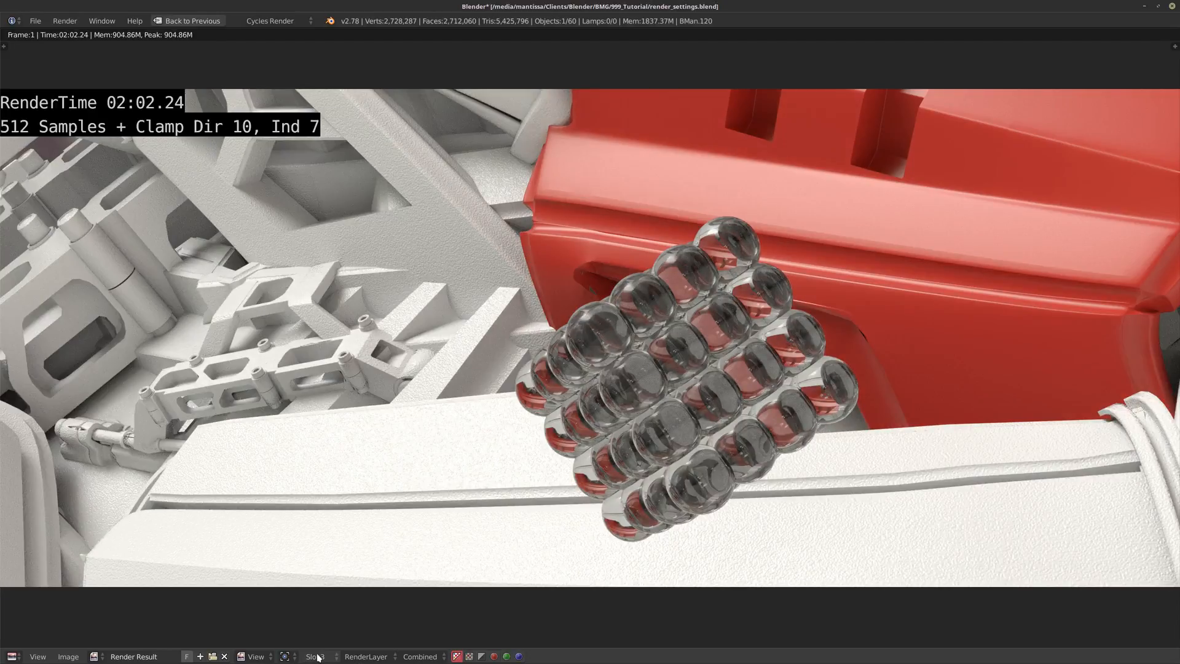
pyautogui.keyDown('ctrl'); pyautogui.scroll(1, 318, 657); pyautogui.keyUp('ctrl')
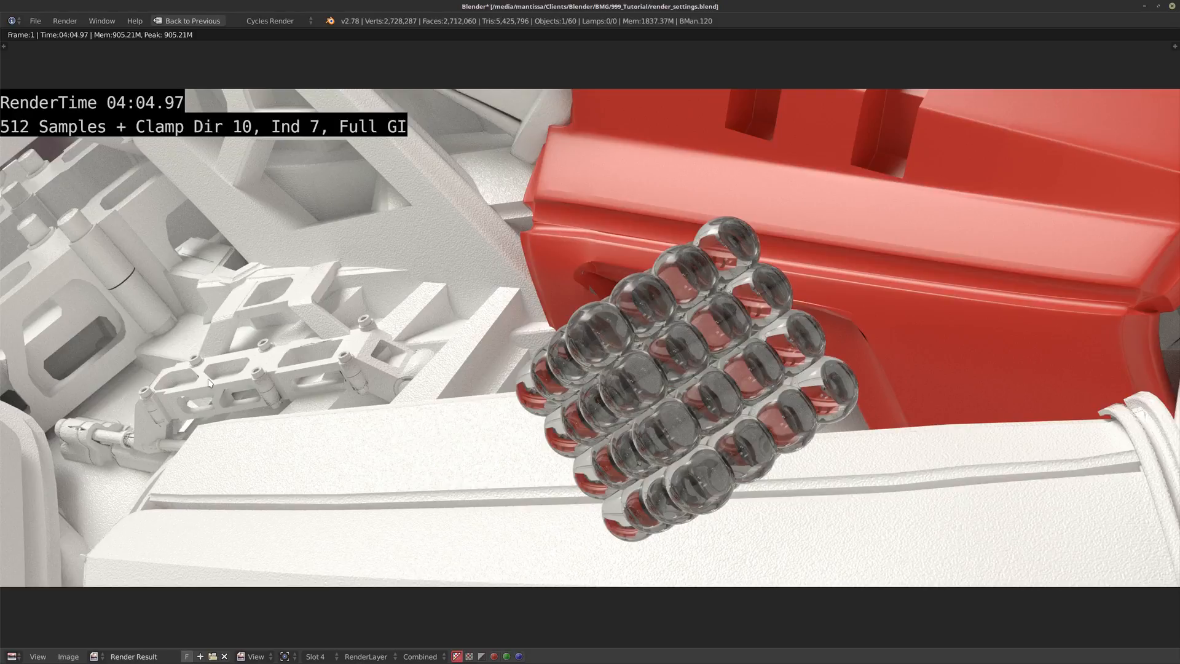
pyautogui.keyDown('ctrl'); pyautogui.scroll(1, 325, 656); pyautogui.keyUp('ctrl')
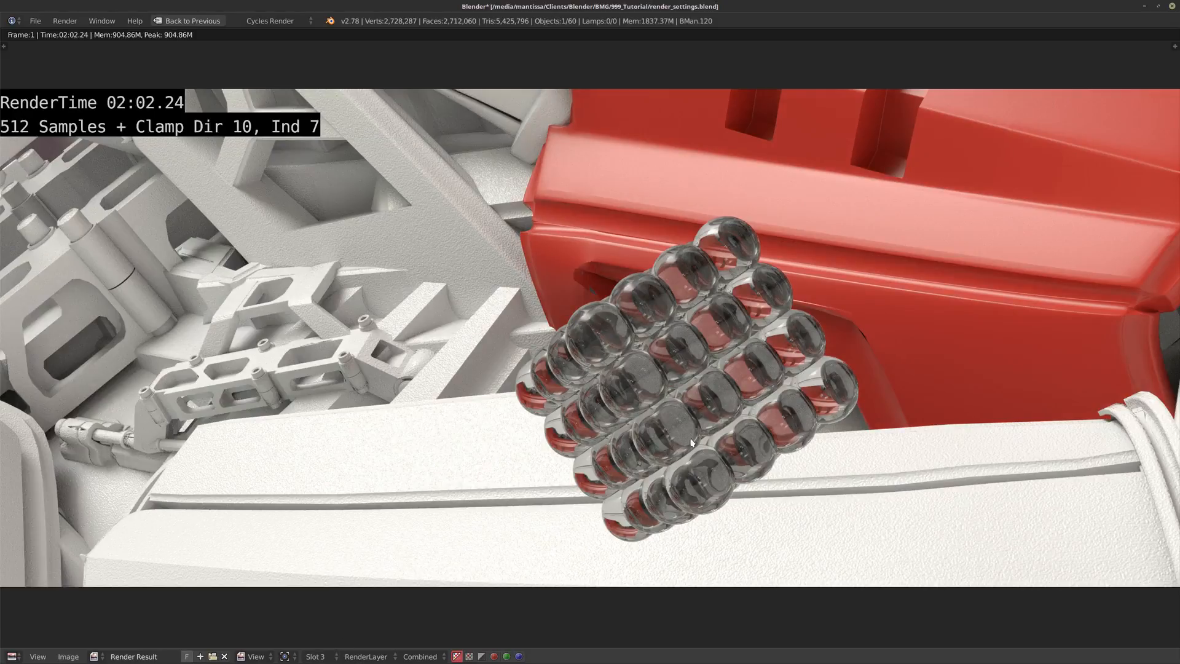
pyautogui.keyDown('ctrl'); pyautogui.scroll(-1, 325, 656); pyautogui.keyUp('ctrl')
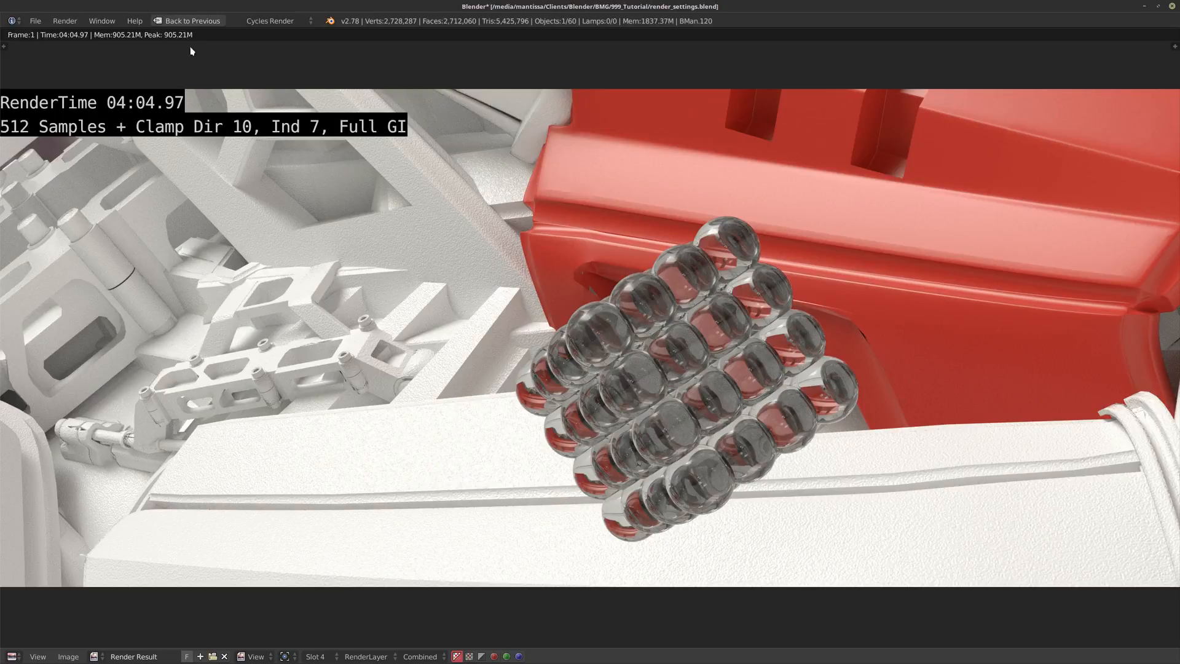
pyautogui.click(190, 21)
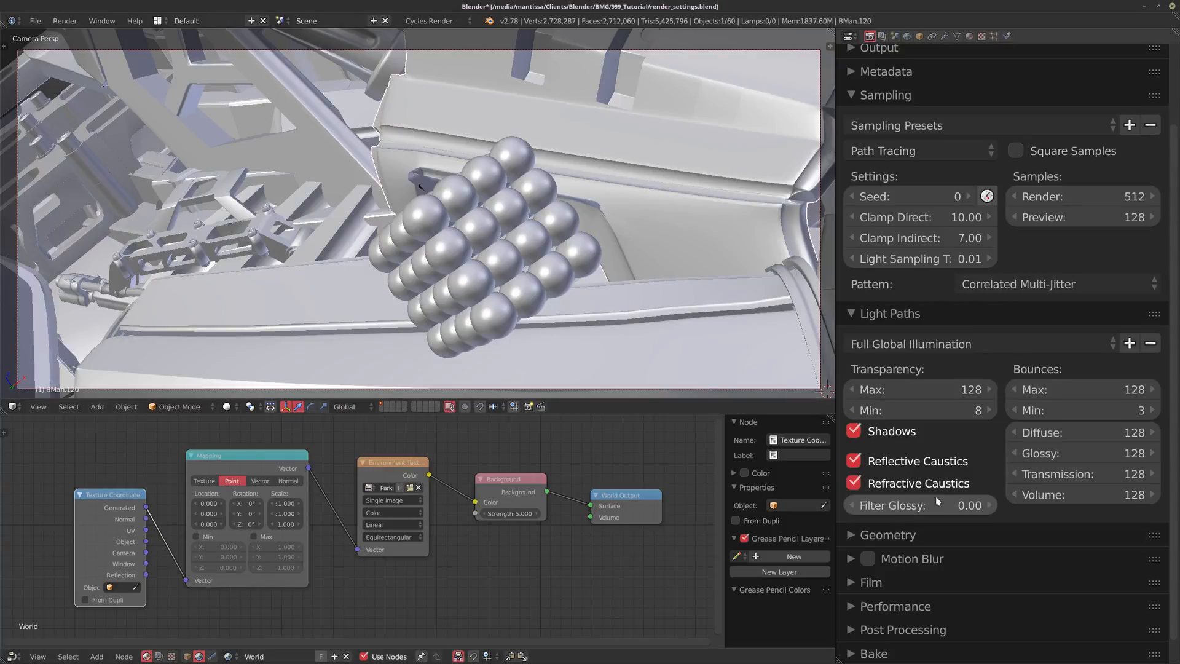
# Set the light paths' Filter Glossy value to 1
pyautogui.click(893, 507)
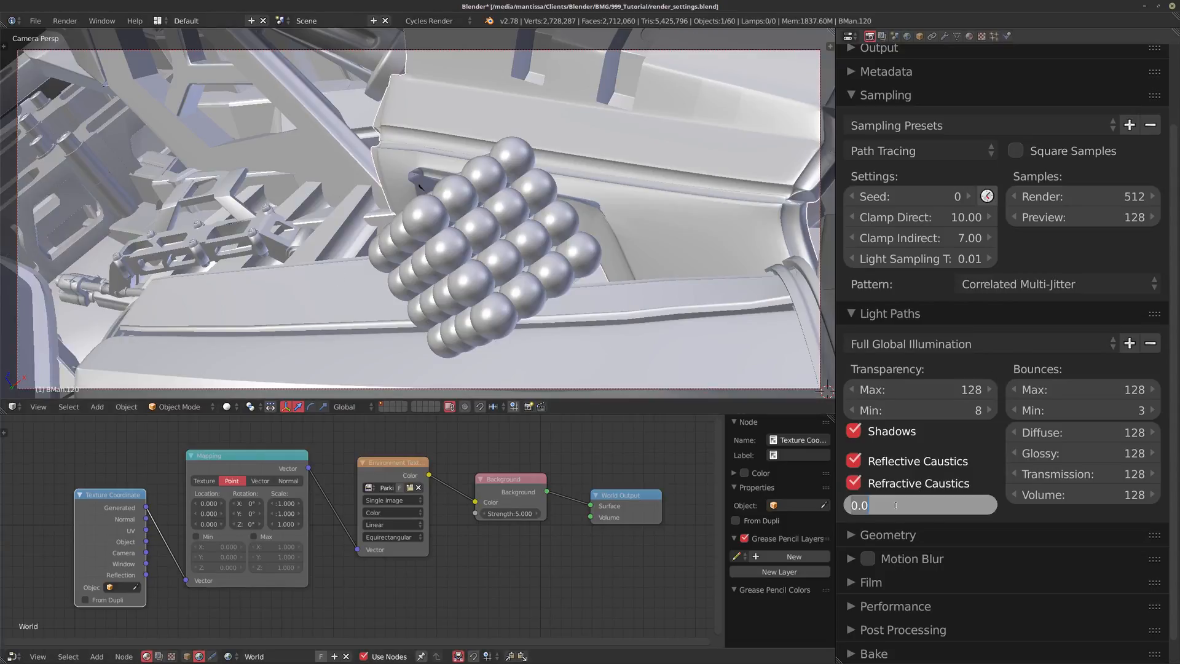
pyautogui.write('1')
pyautogui.press('Return')
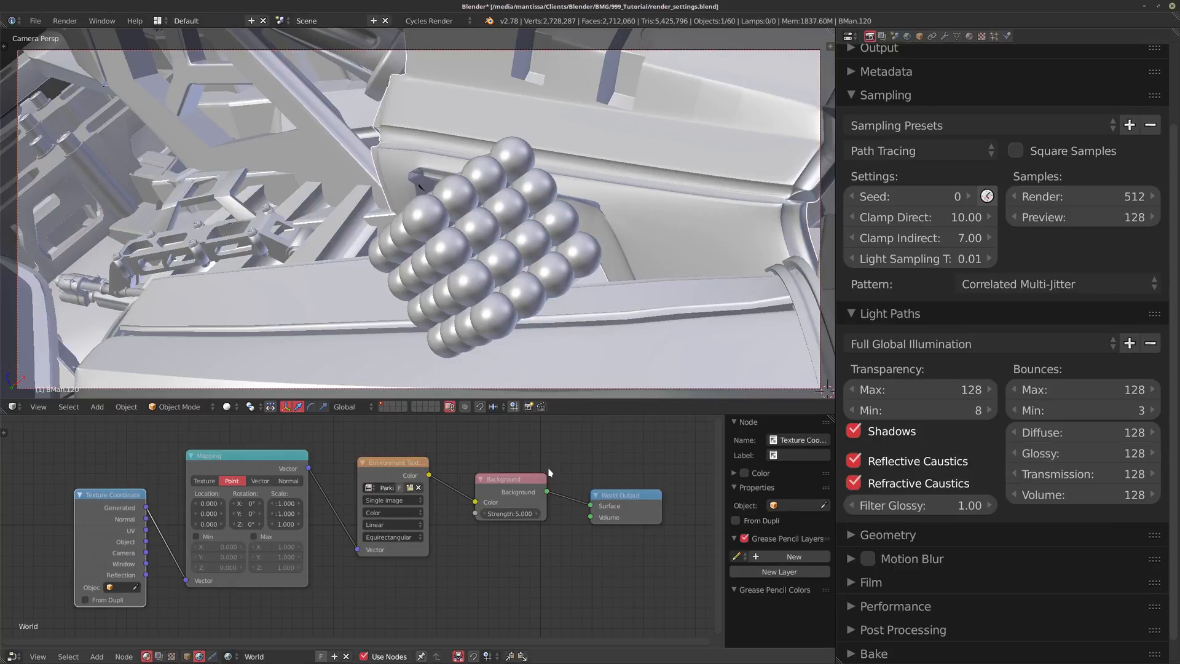
# Compare the 512-sample render in slot 1 with the full global illumination render in slot 4, and return to the scene
pyautogui.press('F11')
pyautogui.click(315, 656)
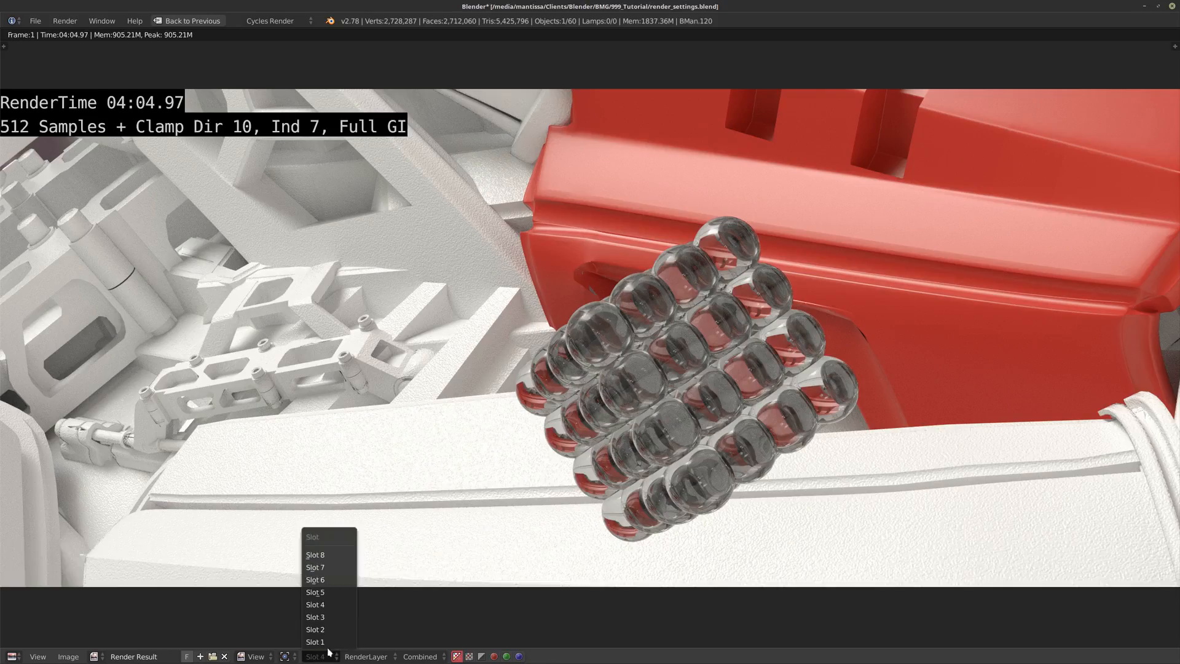
pyautogui.click(323, 638)
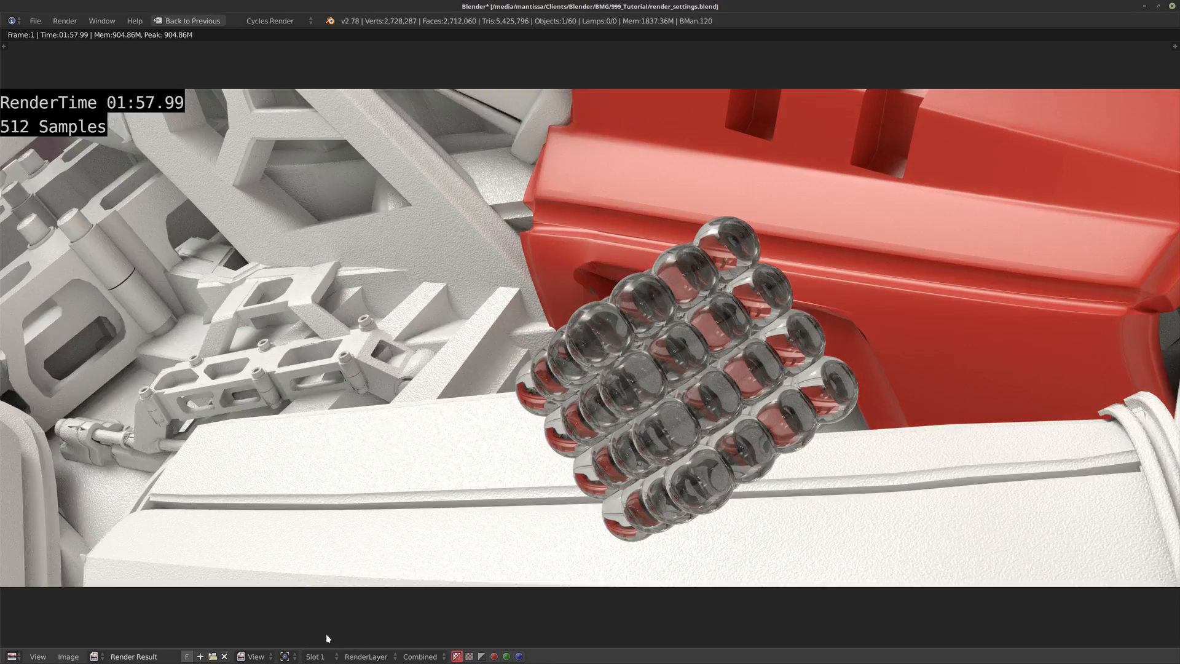
pyautogui.click(324, 656)
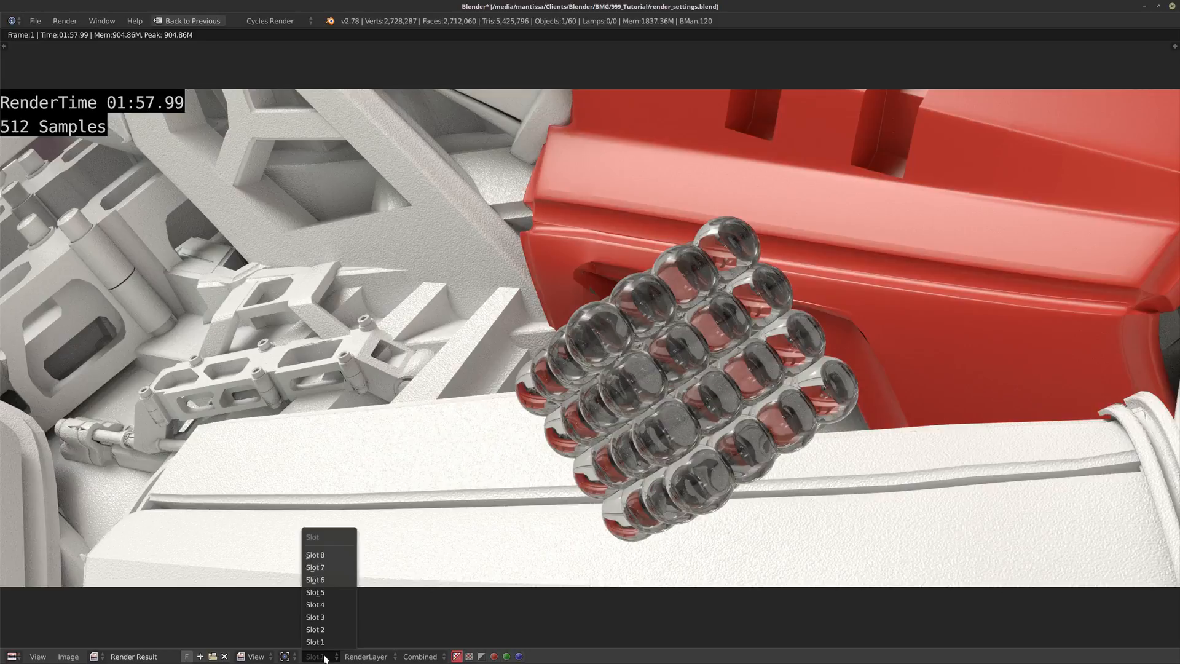
pyautogui.click(318, 605)
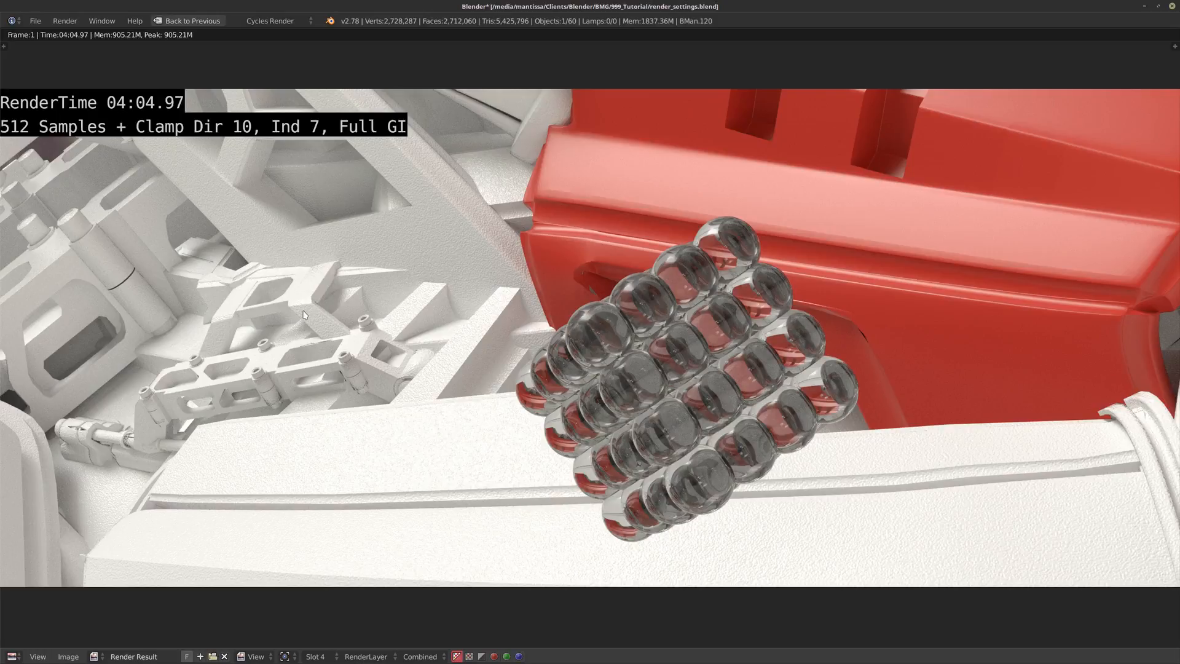
pyautogui.click(316, 657)
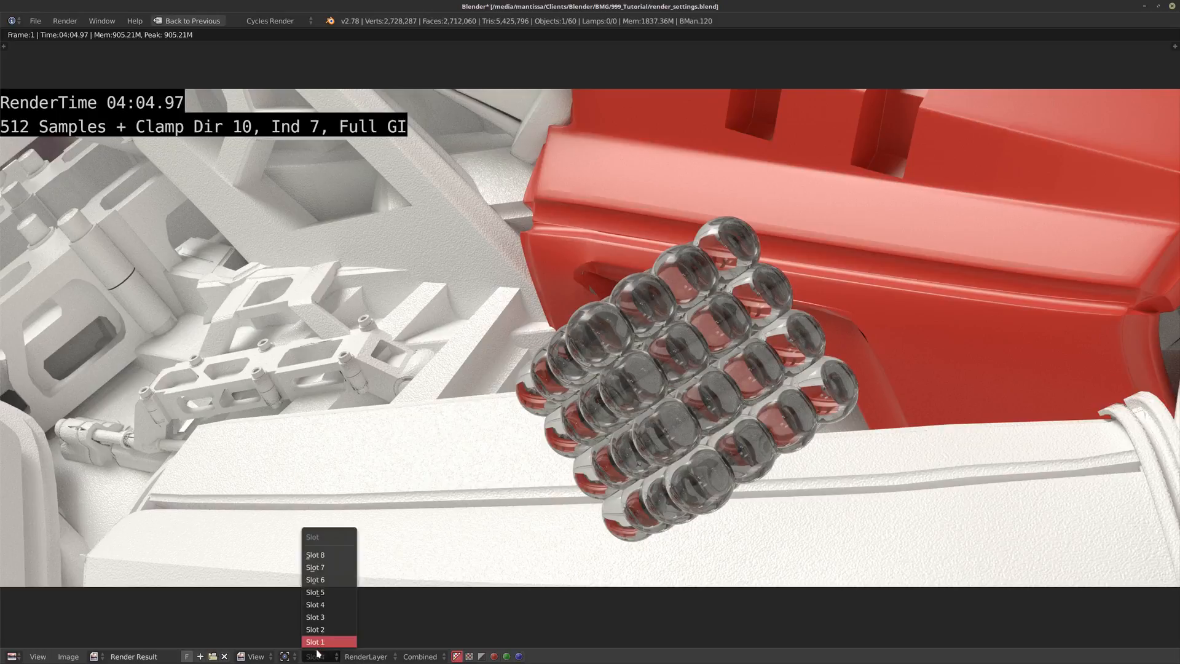
pyautogui.click(188, 20)
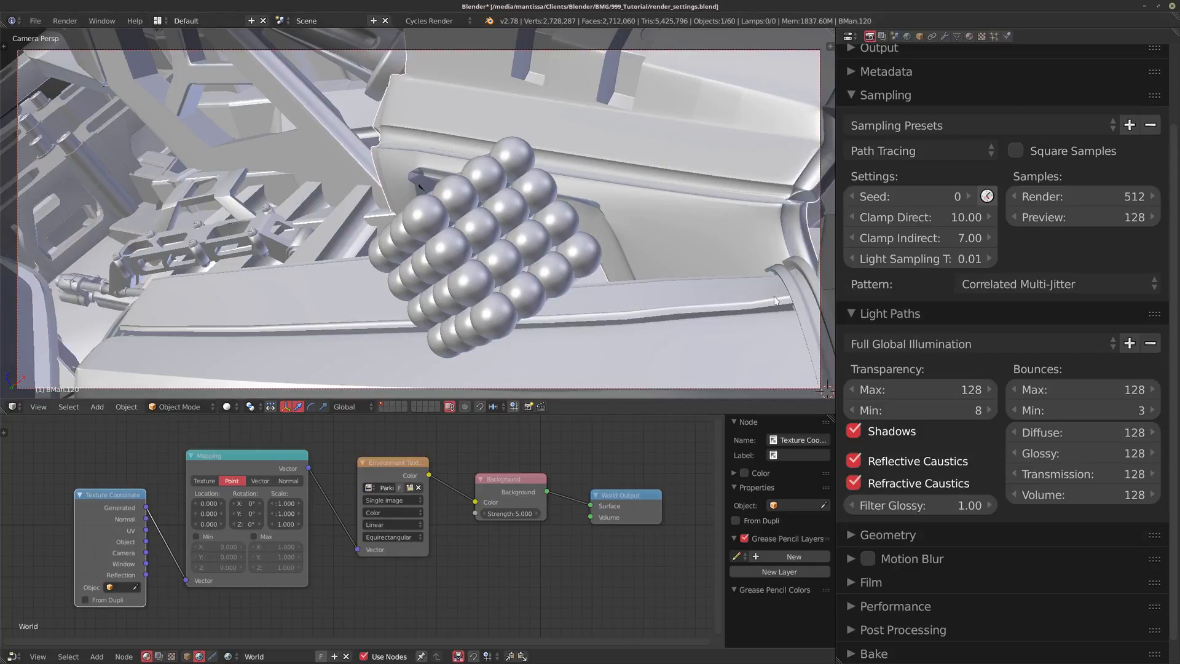